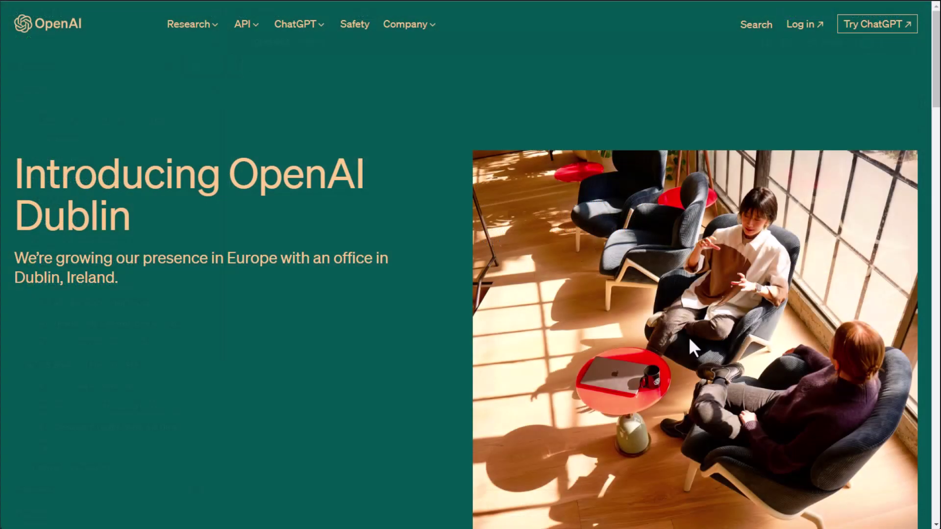
Select and copy the full OpenAI Dublin office article text from the browser page.
scroll(428, 344, down, 3)
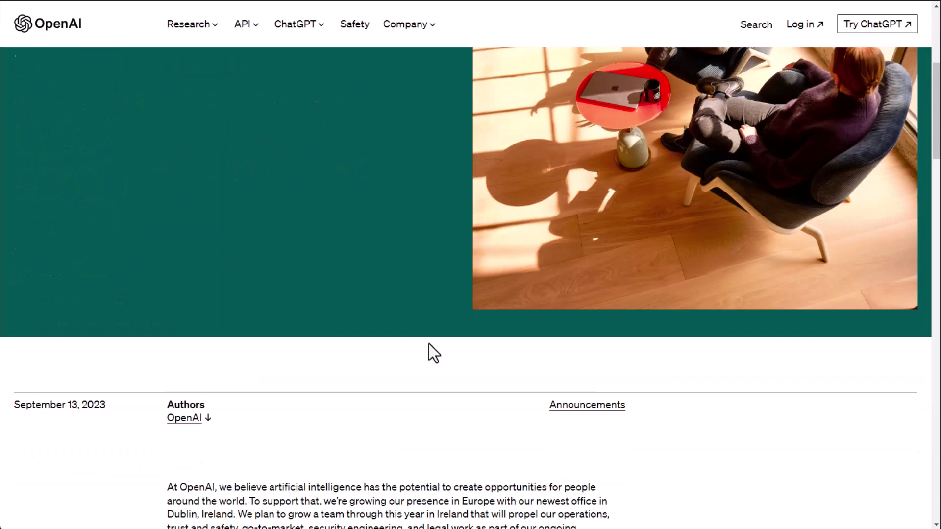
scroll(429, 344, down, 7)
click(168, 143)
scroll(465, 313, down, 8)
shift+click(510, 381)
right_click(349, 167)
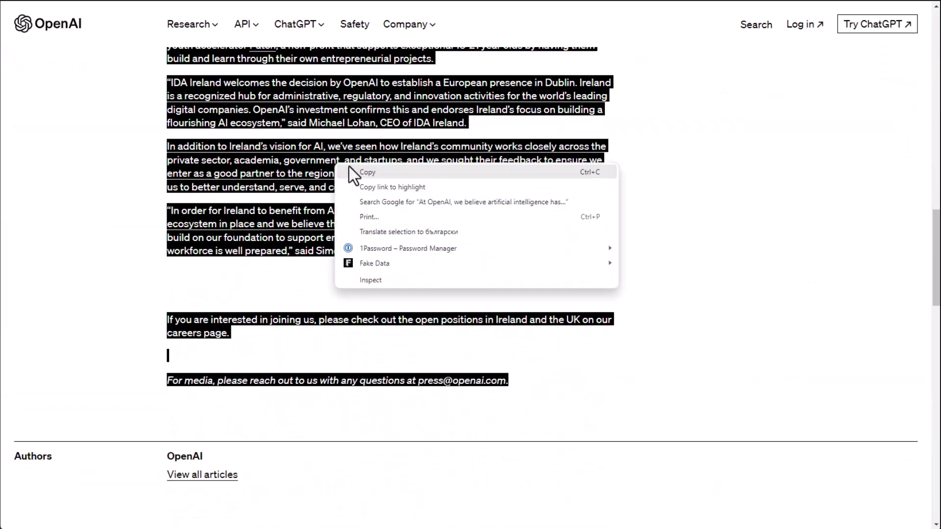
click(350, 169)
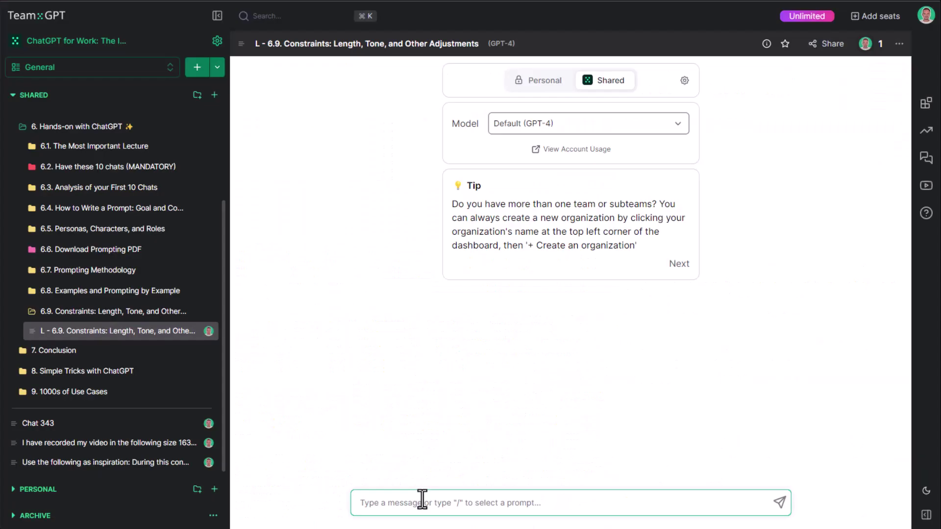
Send the pasted article under 'Context:' with the goal 'Summarize this article'.
text(Contex)
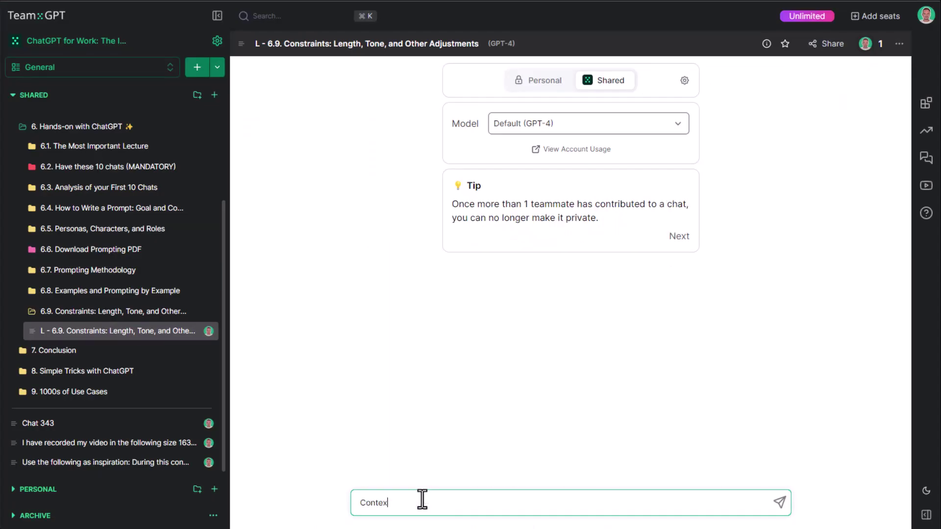
text(t:)
key(shift+Return)
key(ctrl+v)
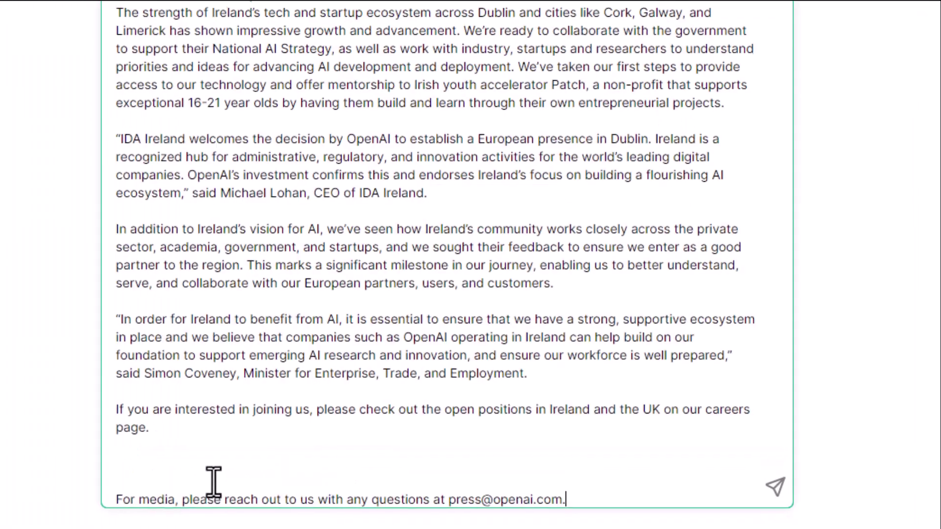
key(shift+Return)
key(shift+Return)
key(shift+Return)
text(G)
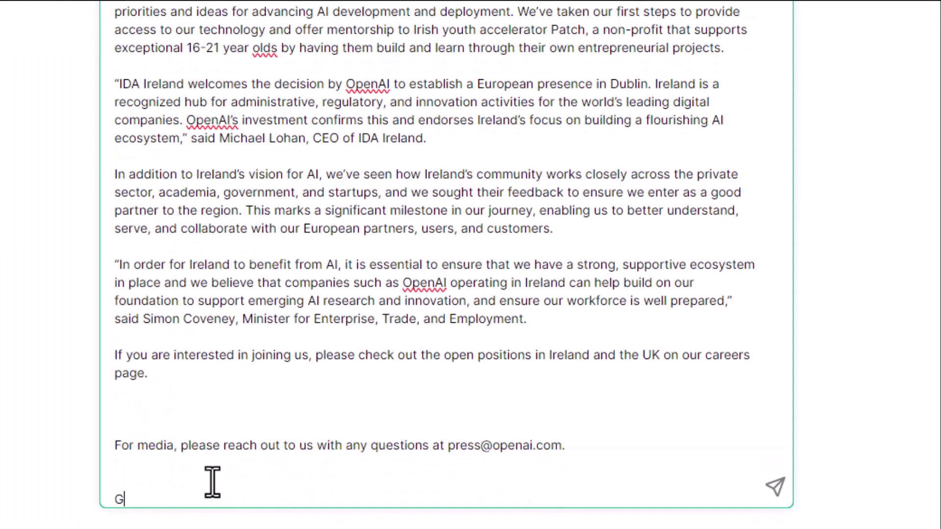
text(oal:)
key(shift+Return)
text(Summariz)
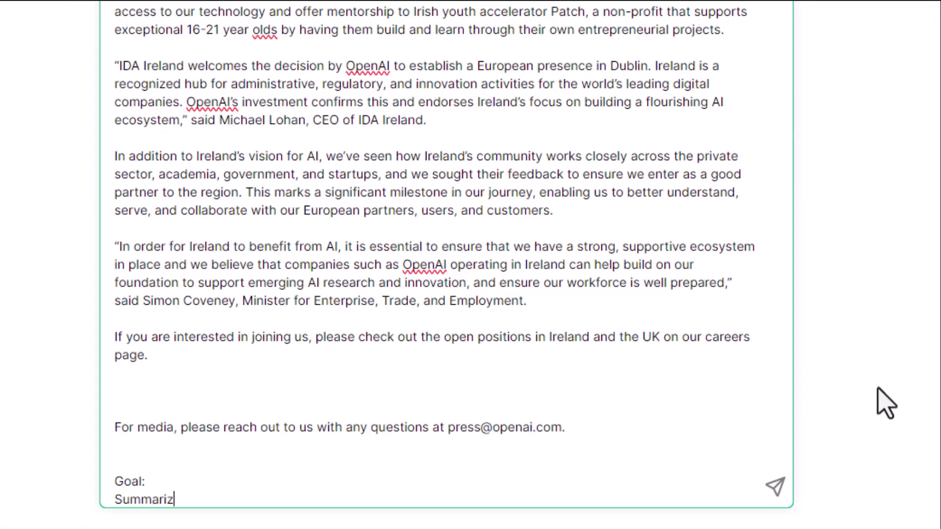
text(e this article)
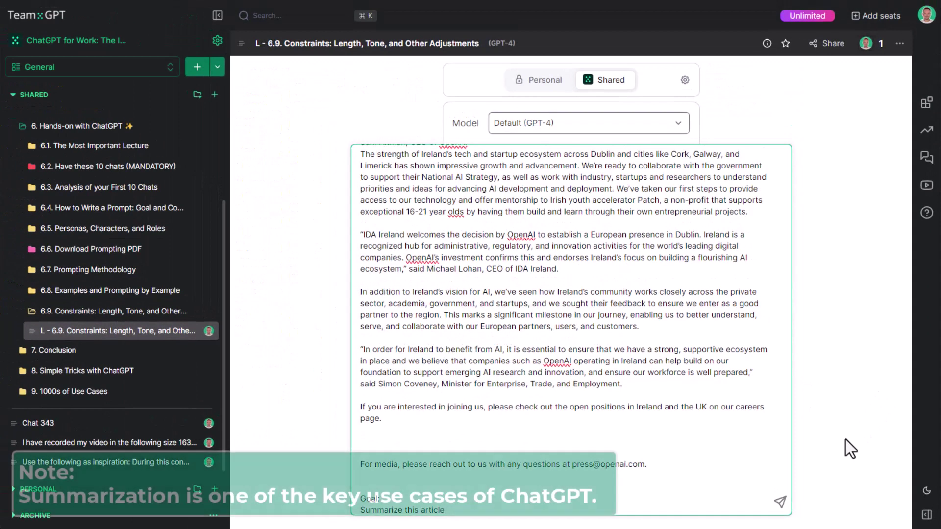
key(Return)
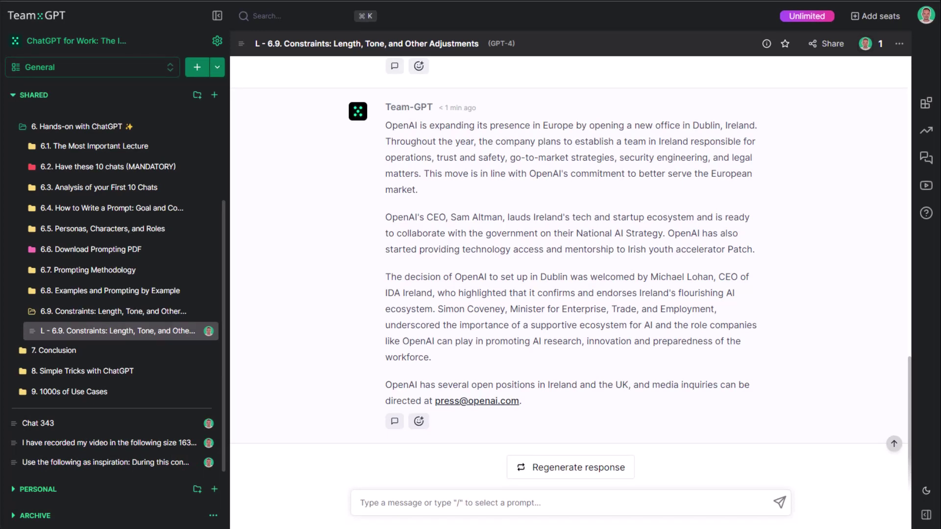
Ask Team-GPT: 'Make it less than 100 words!'.
click(565, 506)
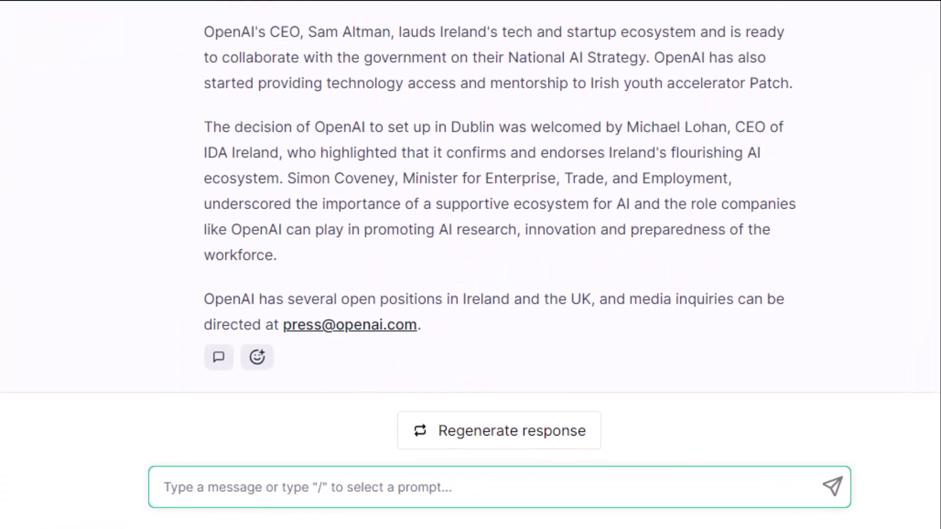
text(Make it)
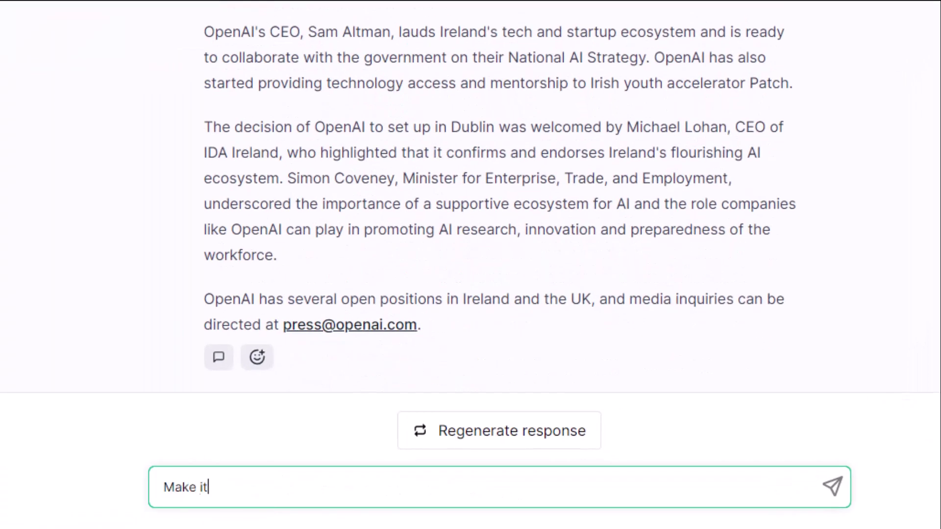
text( less than 100 words!)
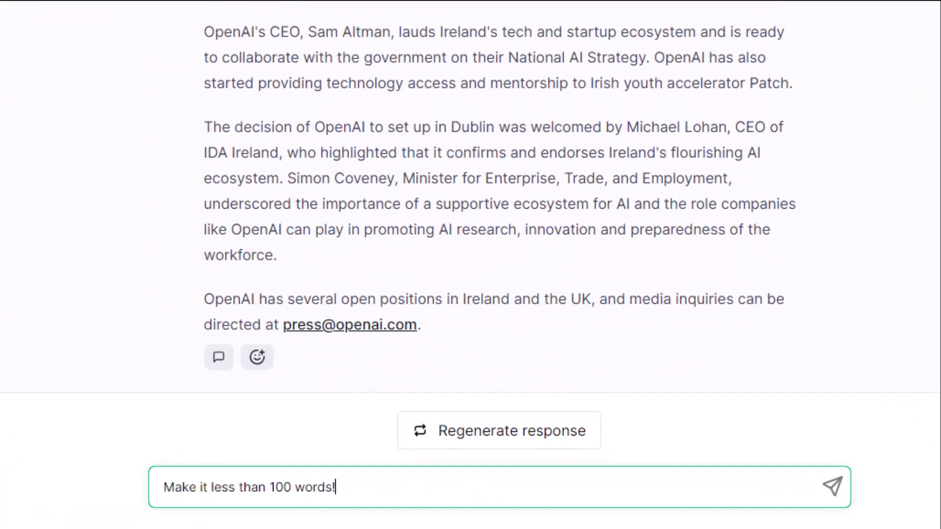
key(Return)
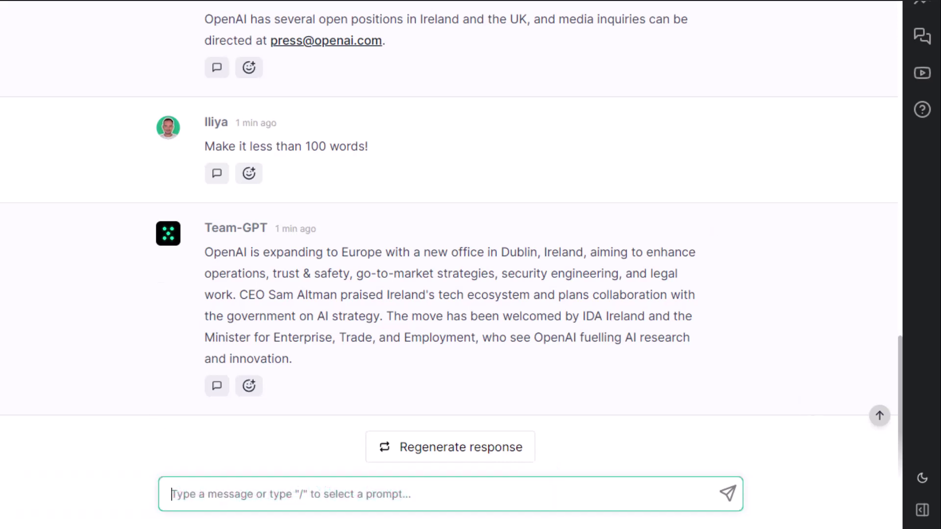
Send 'Rephrase in a friendly tone of voice' to get a friendly rewrite.
text(Rephrase in a)
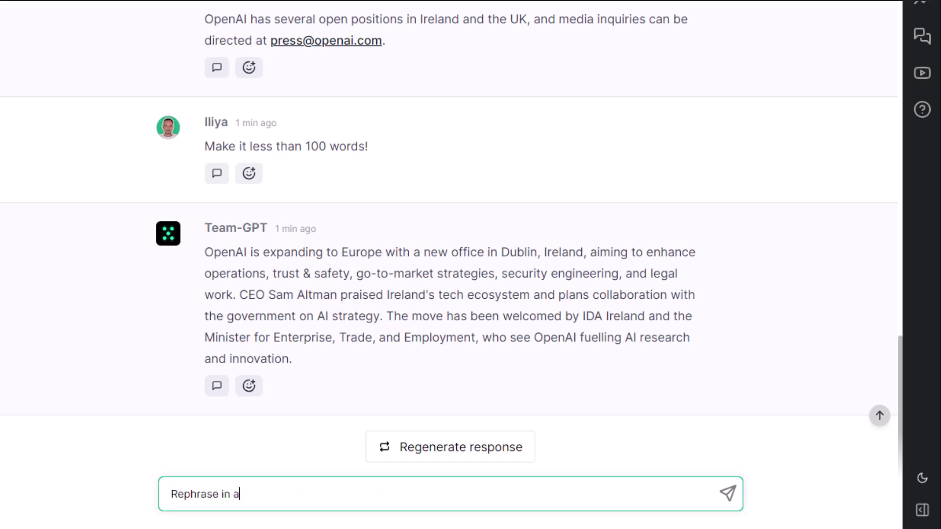
text( friendly tone of voice)
key(Return)
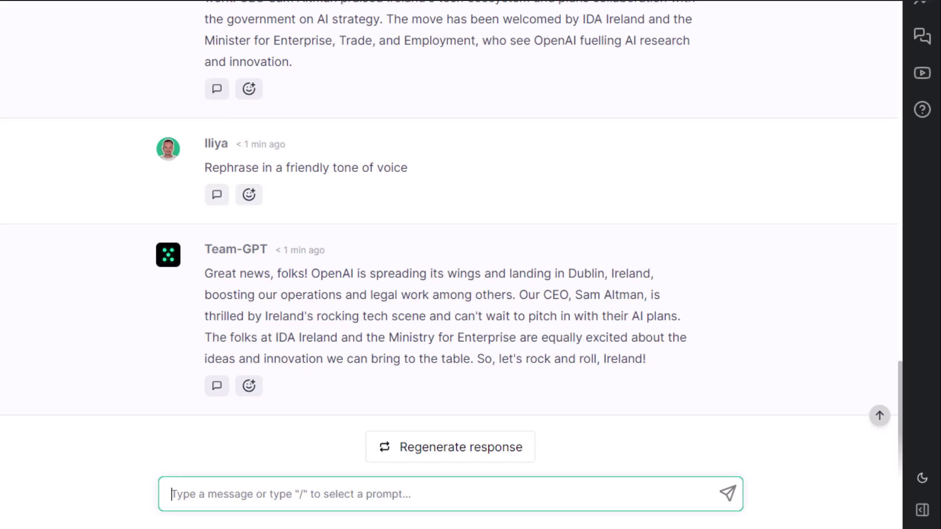
Send 'Start each word with the same letter: O' as the next request.
text(Start each word with the same )
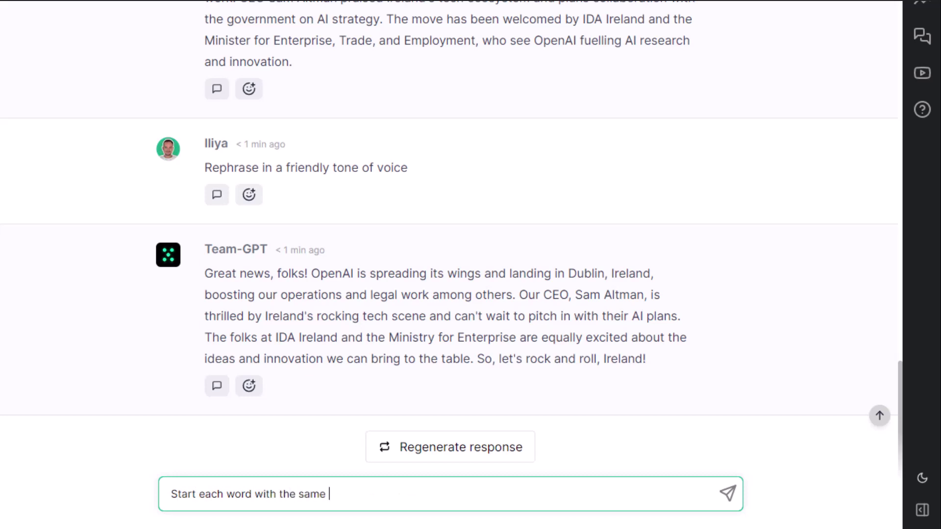
text(letter: O)
key(Return)
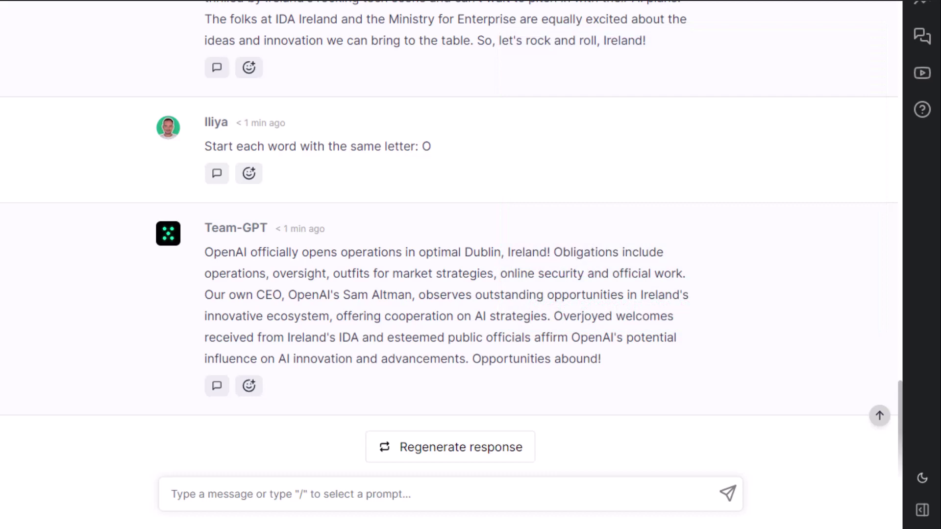
Ask Team-GPT: 'Let's try the letter G'.
click(237, 490)
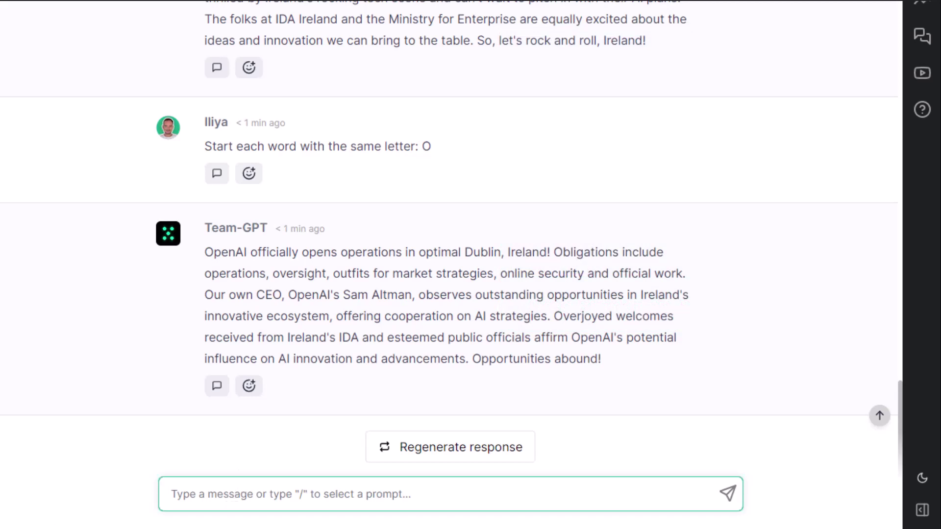
text(Let's try)
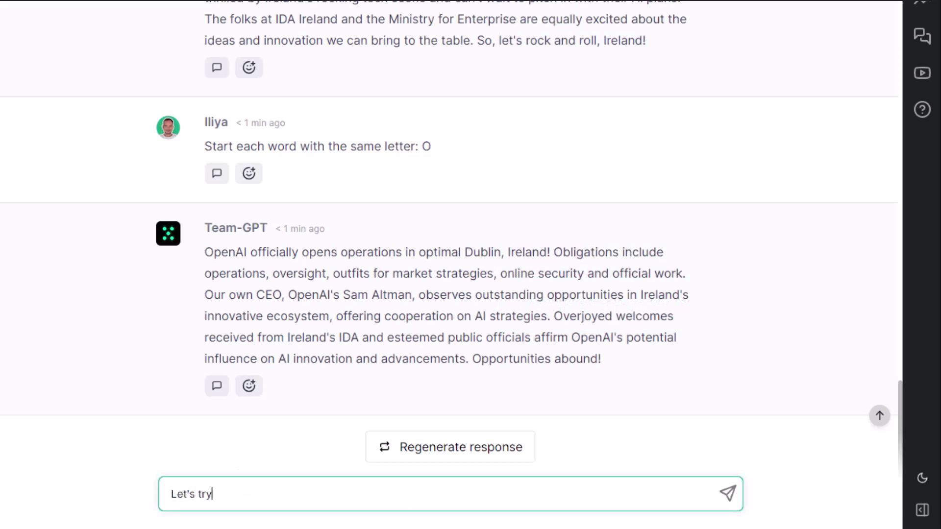
text( the letter G)
key(Return)
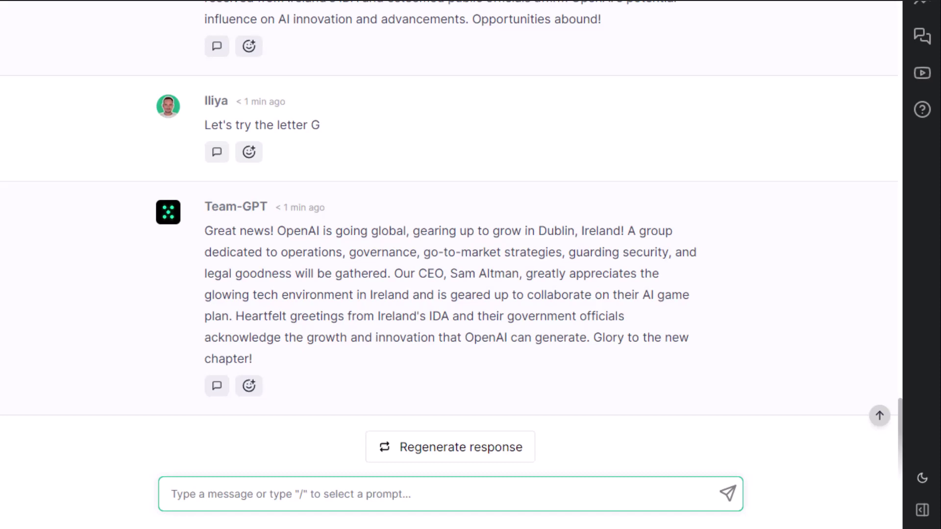
Send a multi-line prompt insisting every word start with G, stressing it's extremely important.
text(Every word )
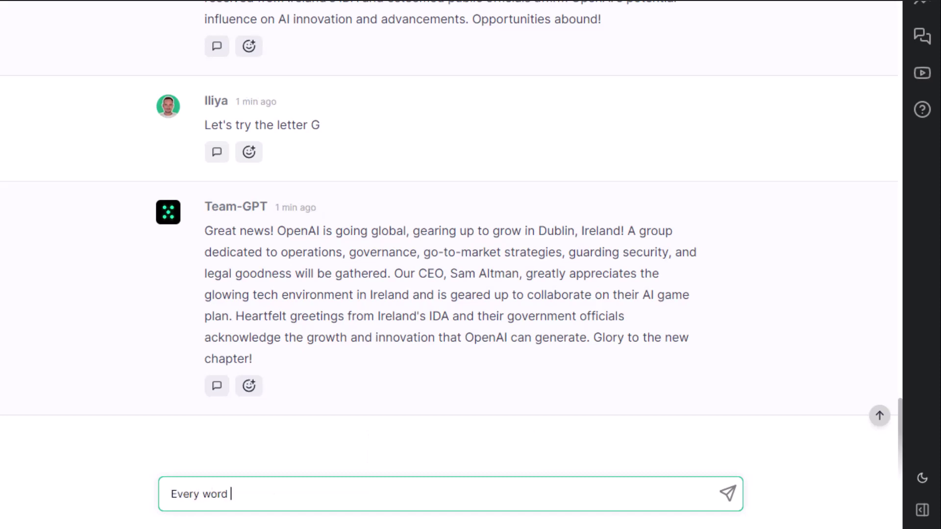
text(should start with G.)
key(shift+Return)
key(shift+Return)
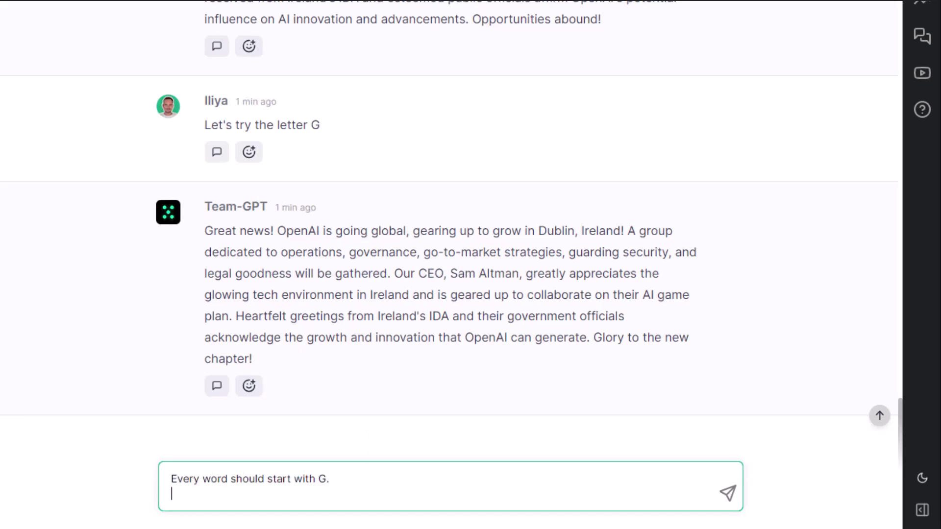
text(This is extremely important.)
key(shift+Return)
key(shift+Return)
text(Re)
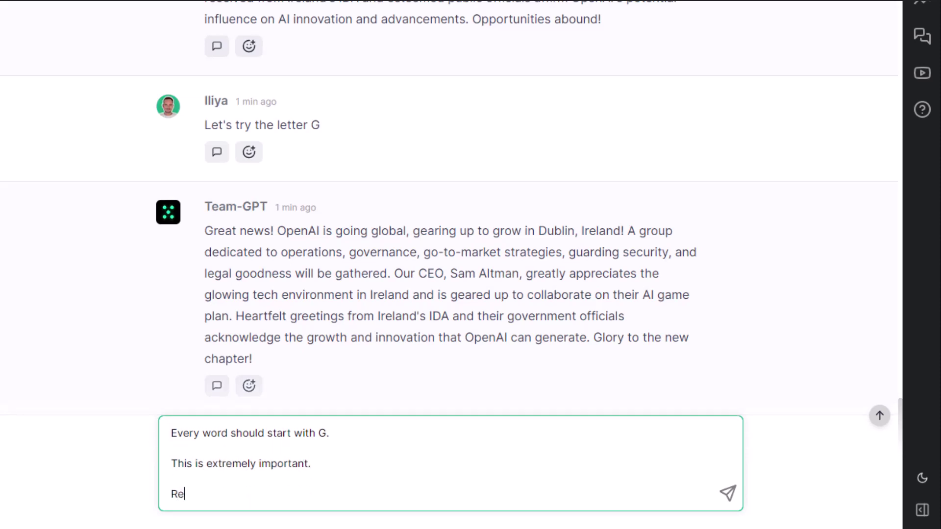
text(phrase the text so that every word s)
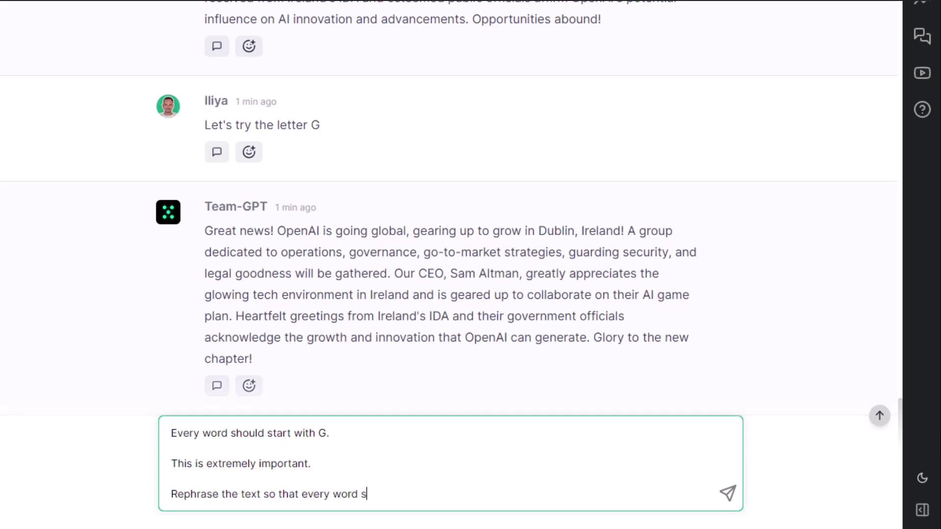
text(tart with G! No words sh)
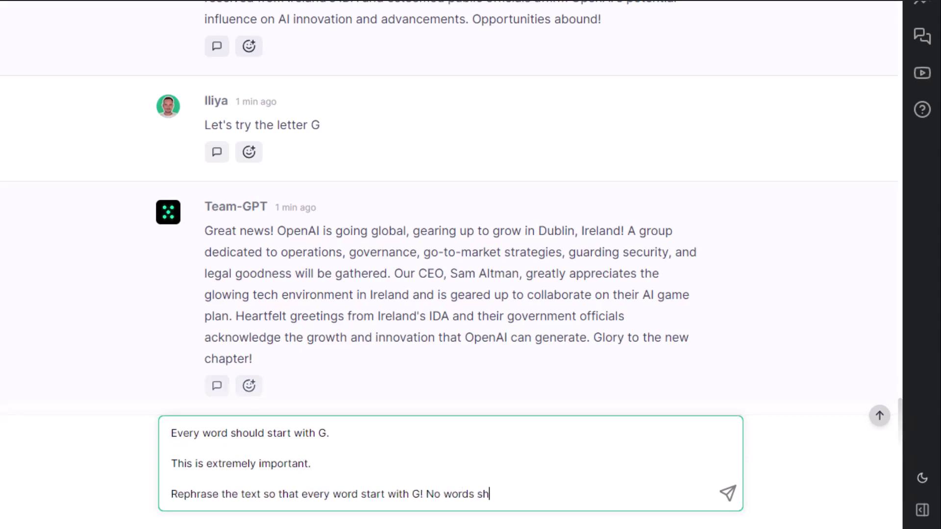
text(ould start with anything other than the letter 'G'.)
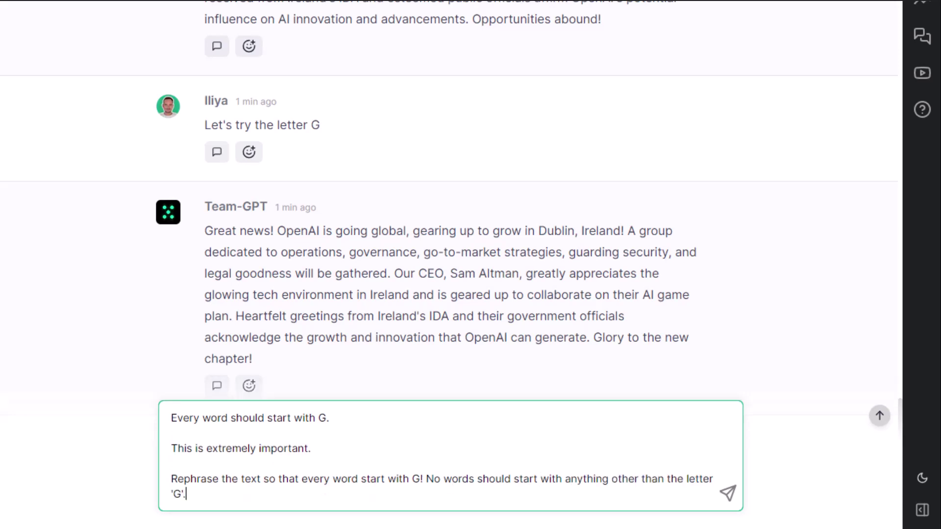
key(Return)
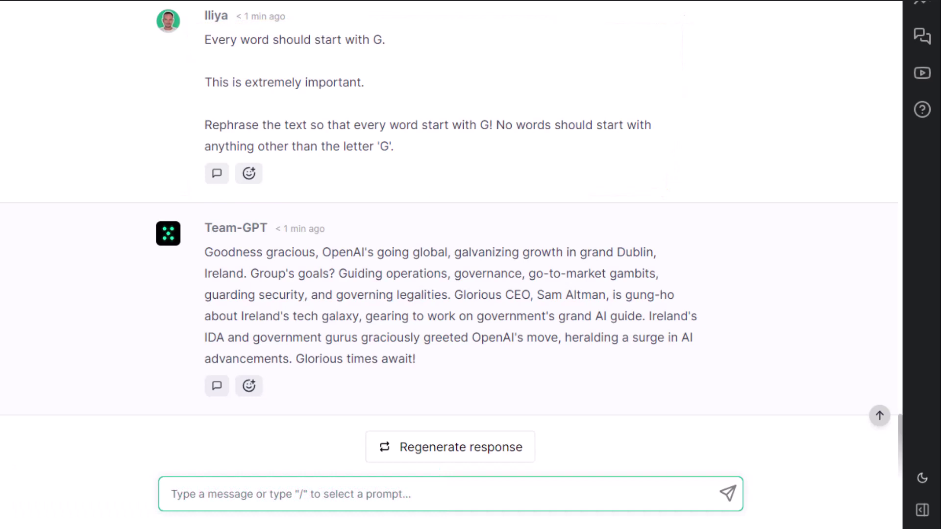
Request 'Write a limerick.' and draft 'How about a haiku?' as the next message.
text(Write a limerick.)
key(Return)
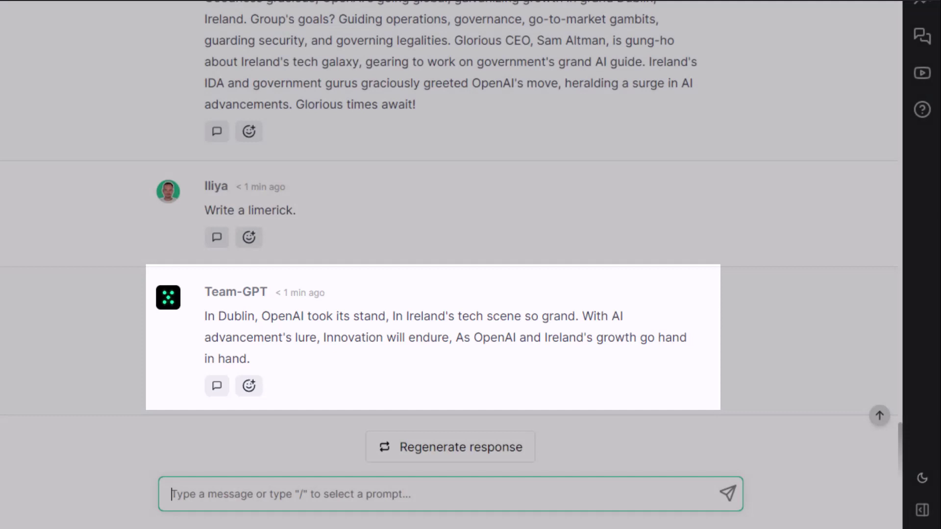
text(How about a haiku?)
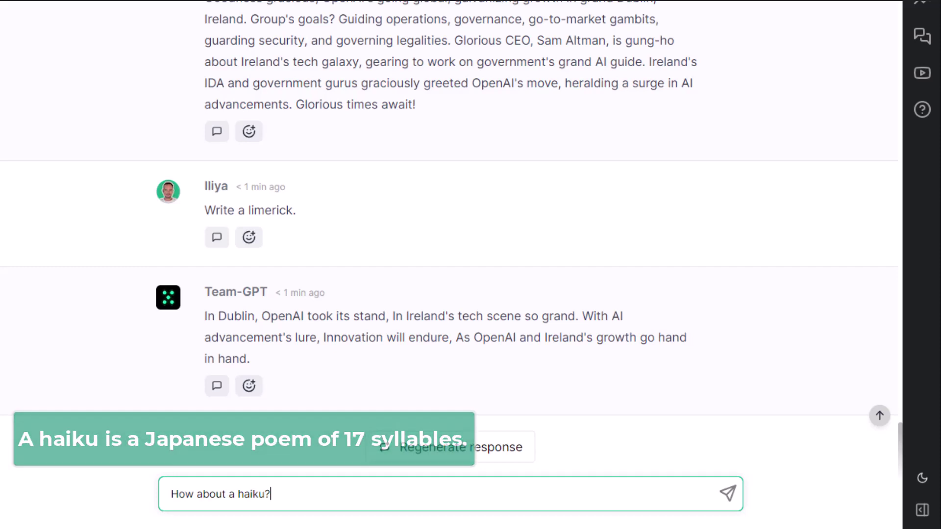
Send the haiku request, then ask for a haiku where every word starts with O.
key(Return)
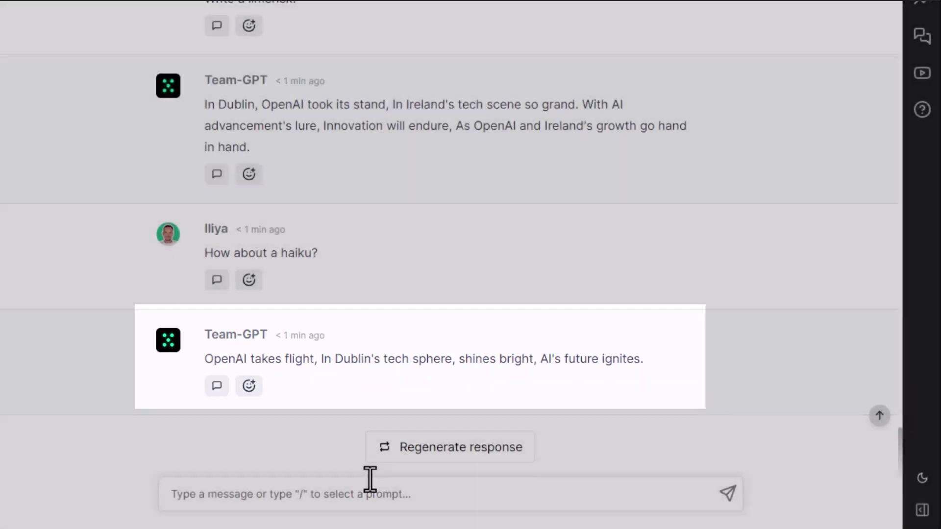
click(369, 483)
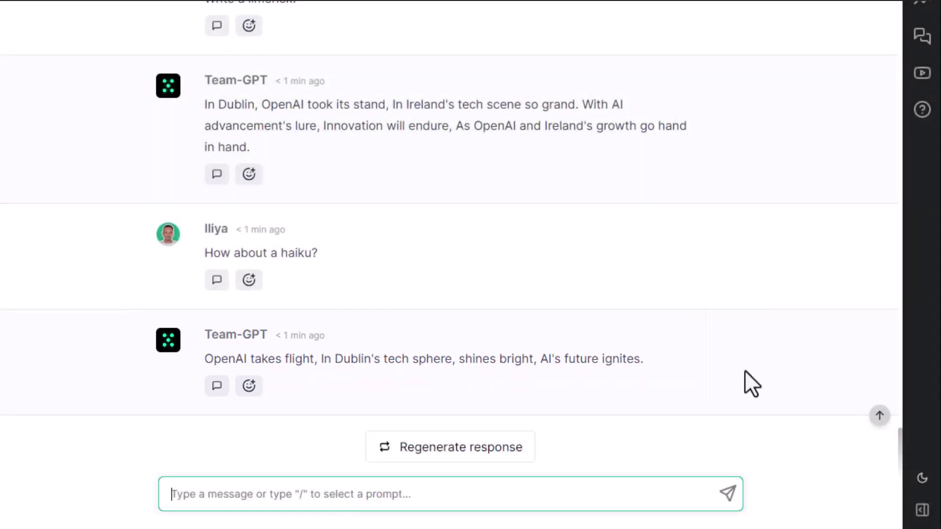
text(Now do a haiku )
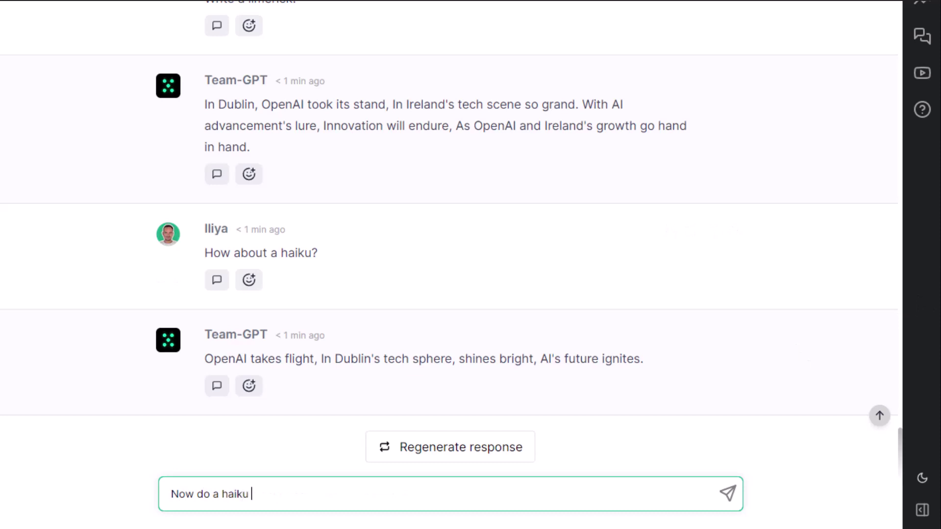
text(where every word starts with O.)
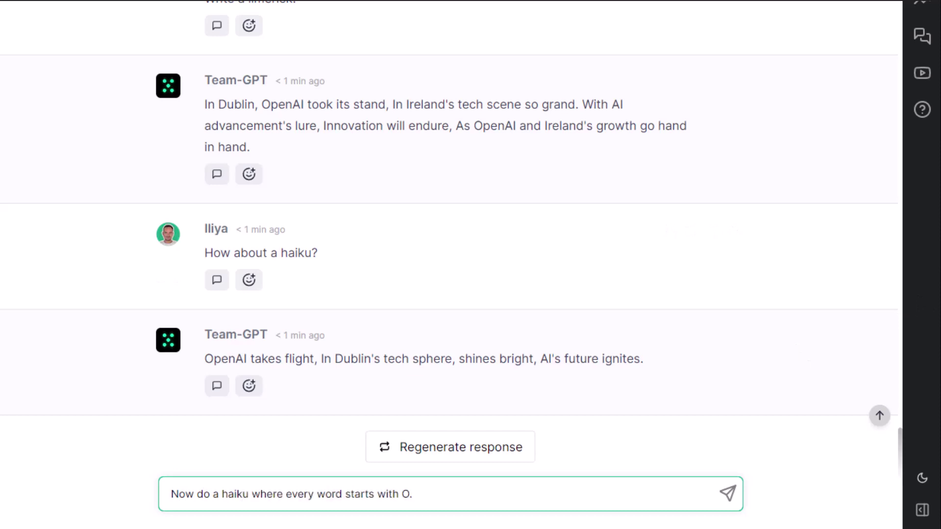
key(Return)
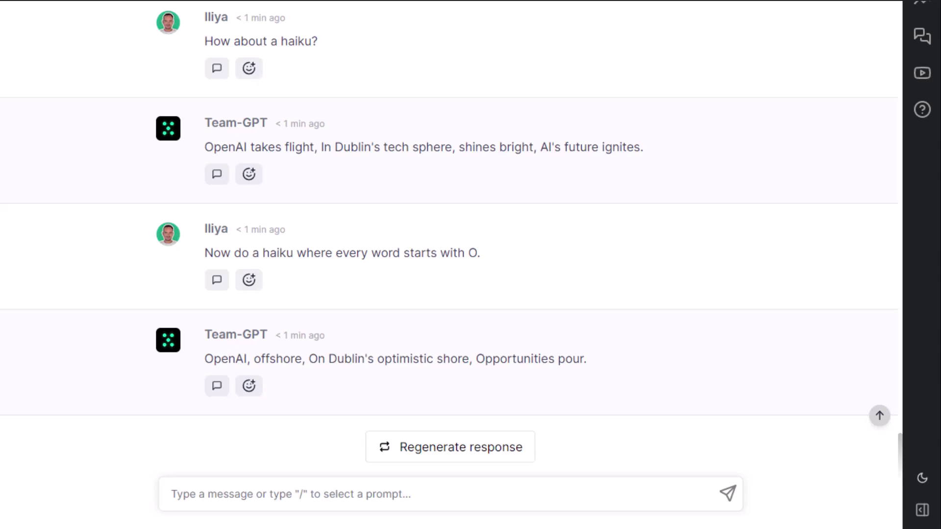
Ask Team-GPT: 'Let's try the same but with emojis only.'.
click(171, 494)
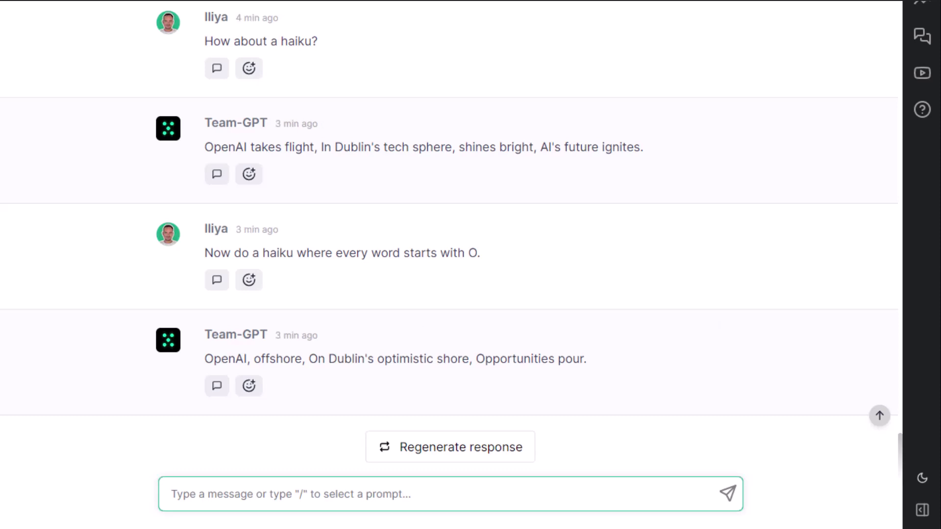
text(Let's try the same but with emojis only.)
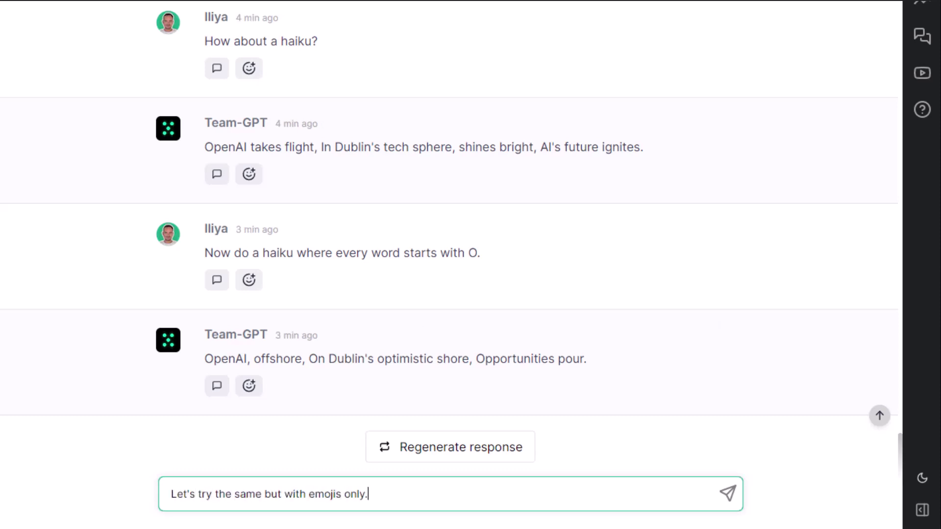
key(Return)
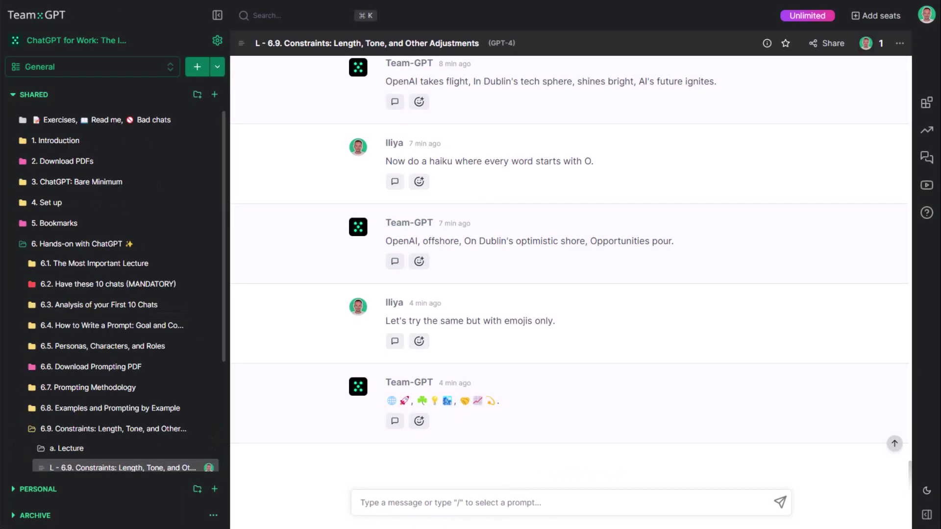
Open the '6.9. Other Constraints' chat from the 'b. Readings' folder.
scroll(147, 366, down, 3)
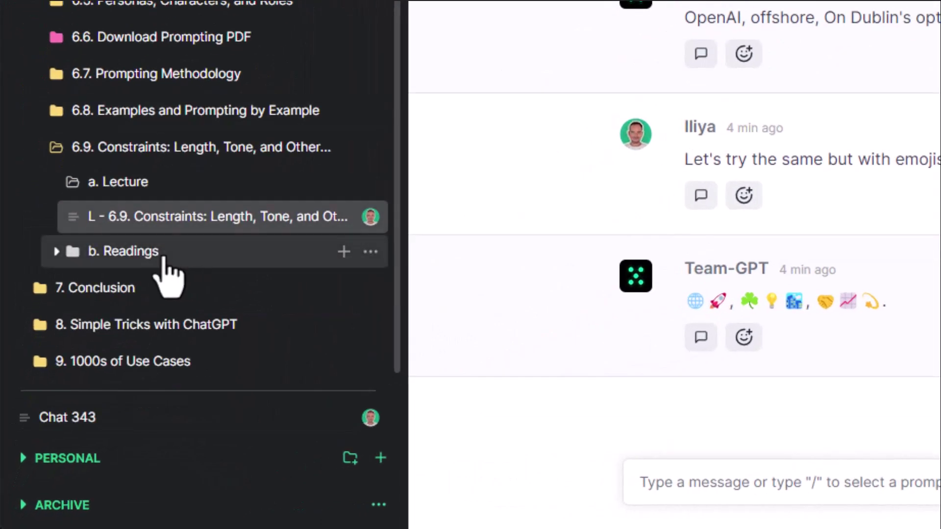
click(163, 258)
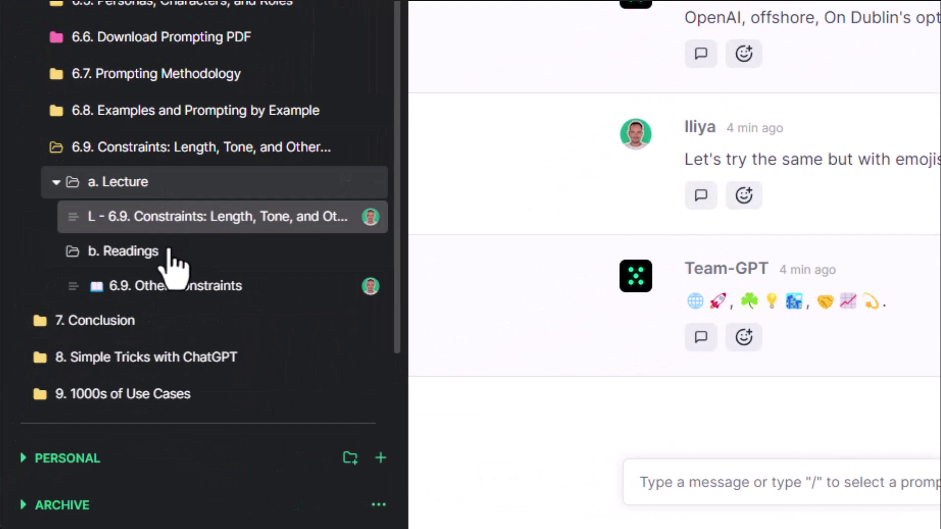
click(178, 287)
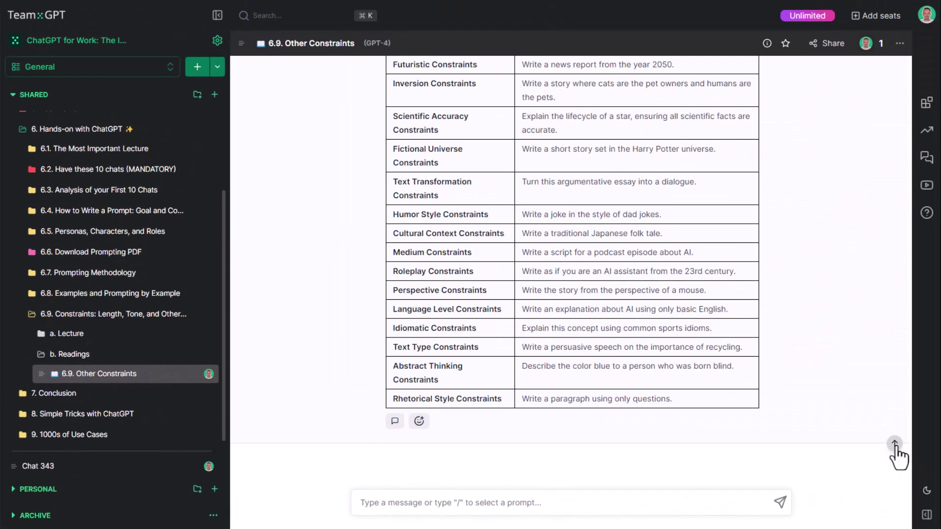
Jump to the chat's first message and read down through the video script.
click(895, 444)
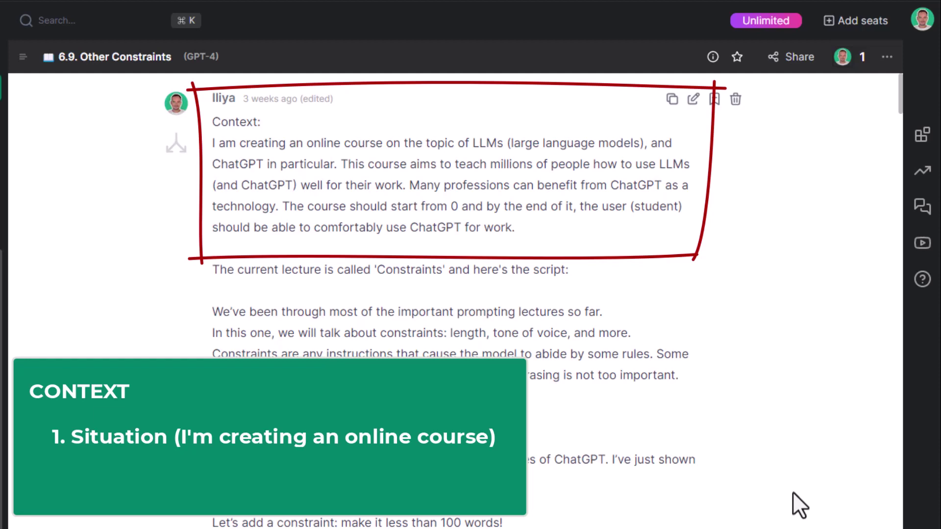
scroll(835, 368, down, 2)
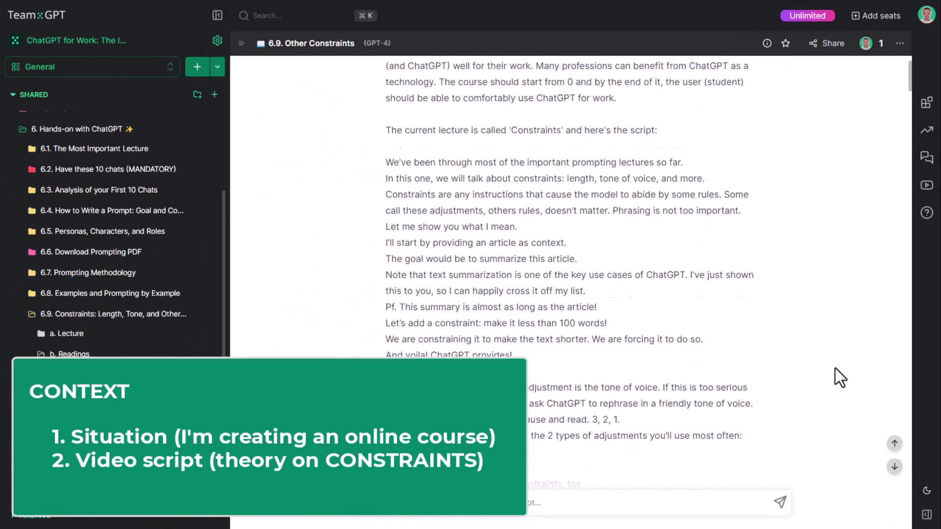
scroll(835, 369, down, 9)
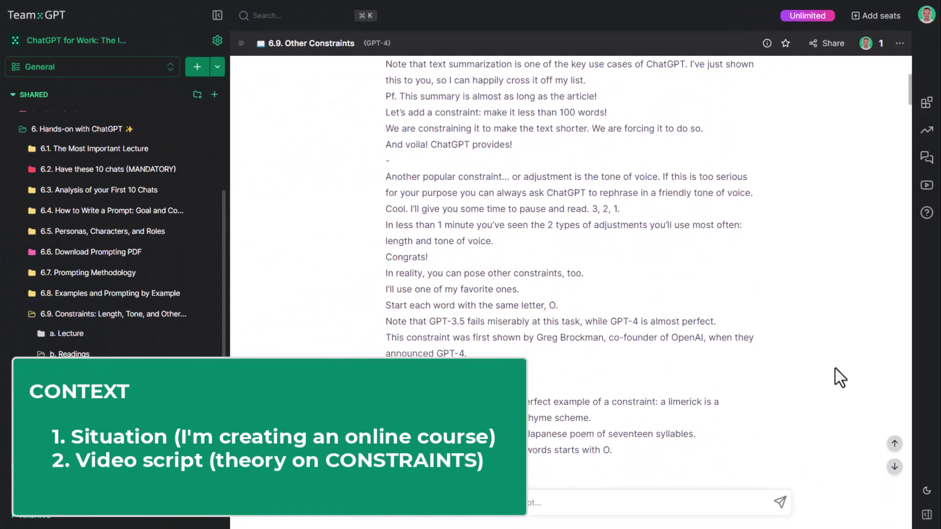
scroll(836, 369, down, 5)
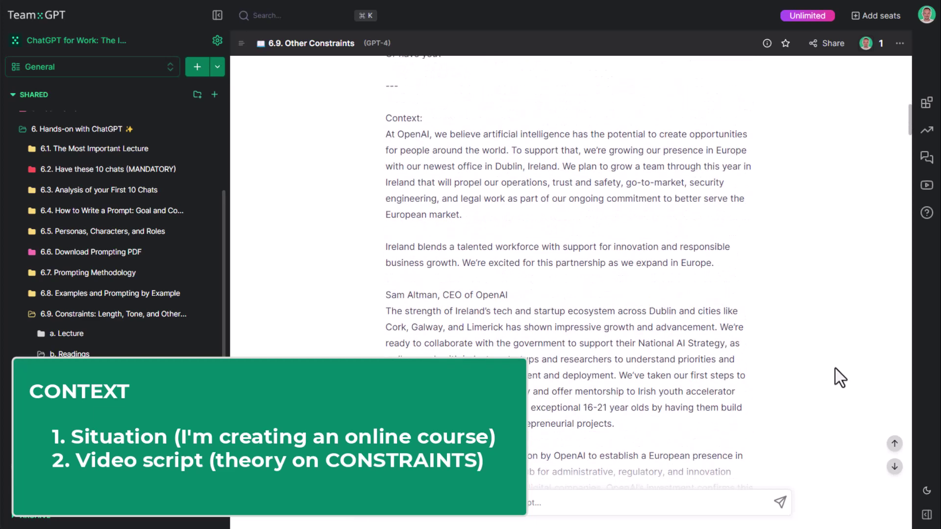
scroll(835, 369, down, 4)
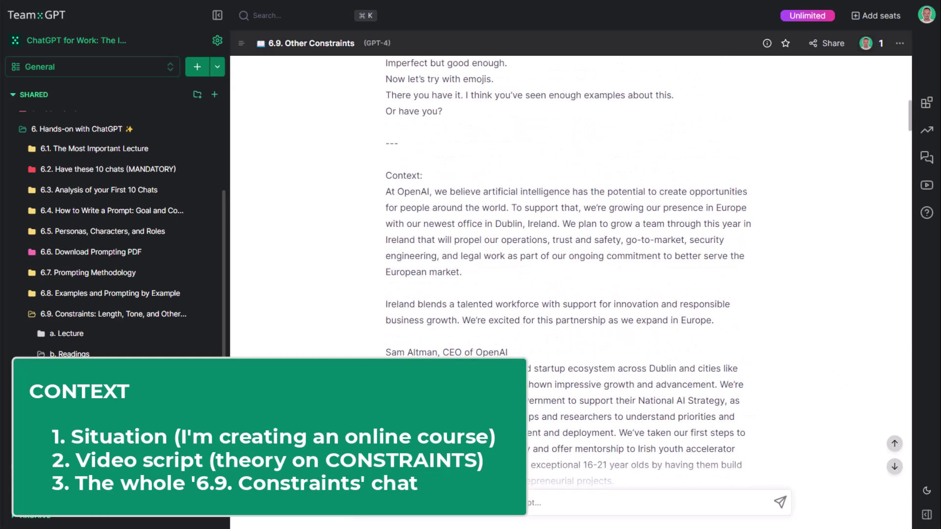
scroll(573, 271, down, 9)
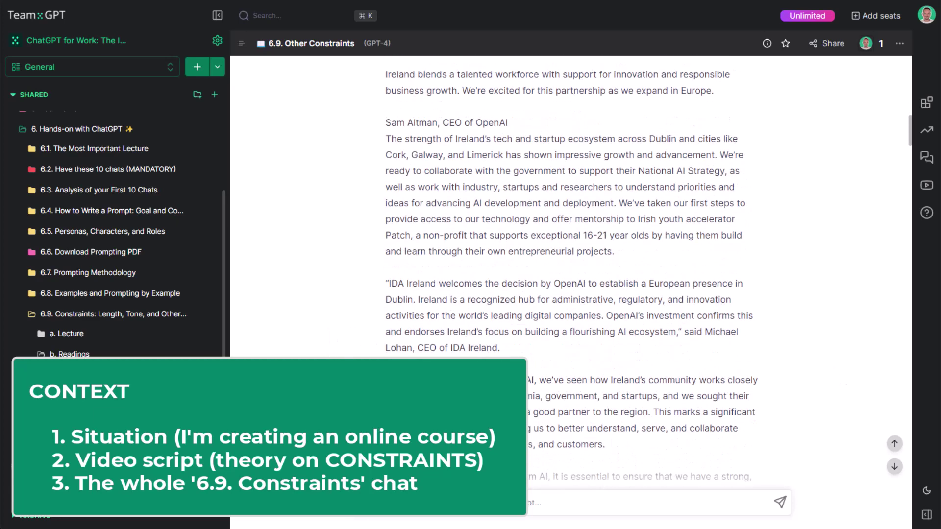
scroll(572, 271, down, 7)
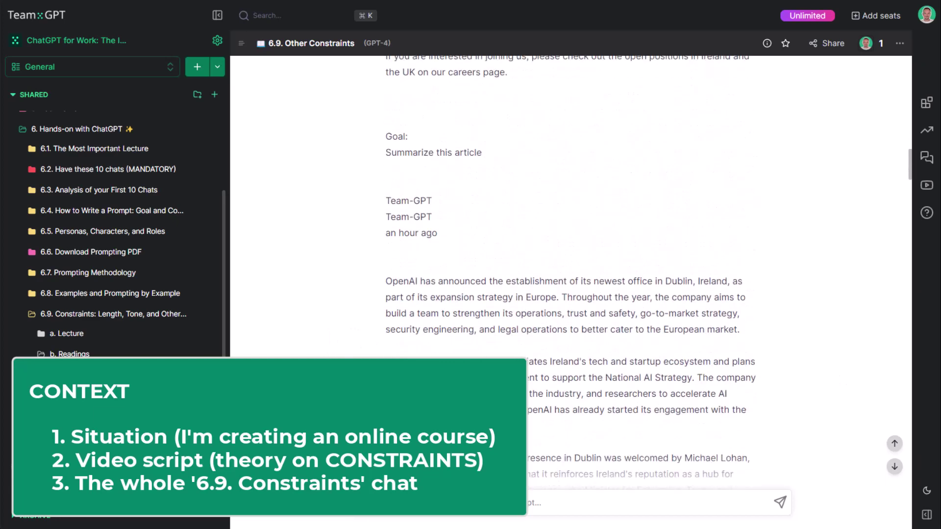
scroll(429, 360, down, 16)
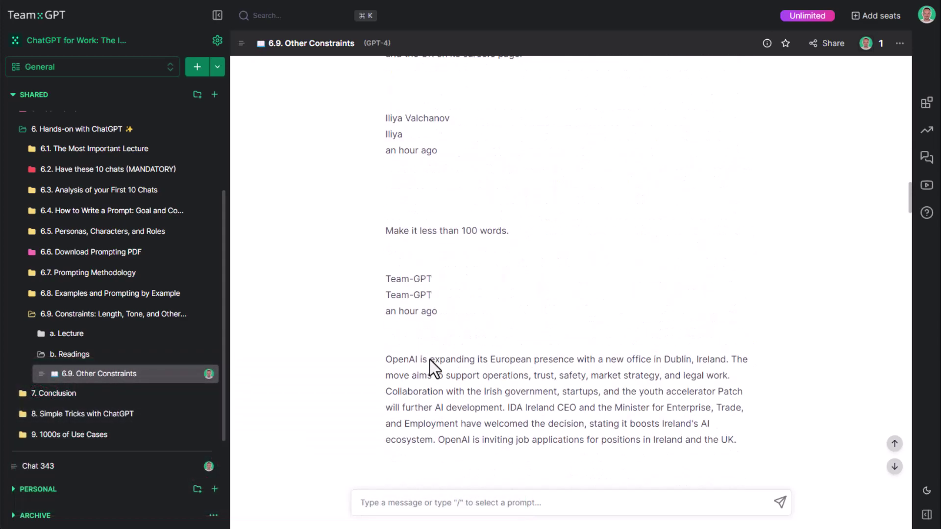
scroll(430, 360, down, 20)
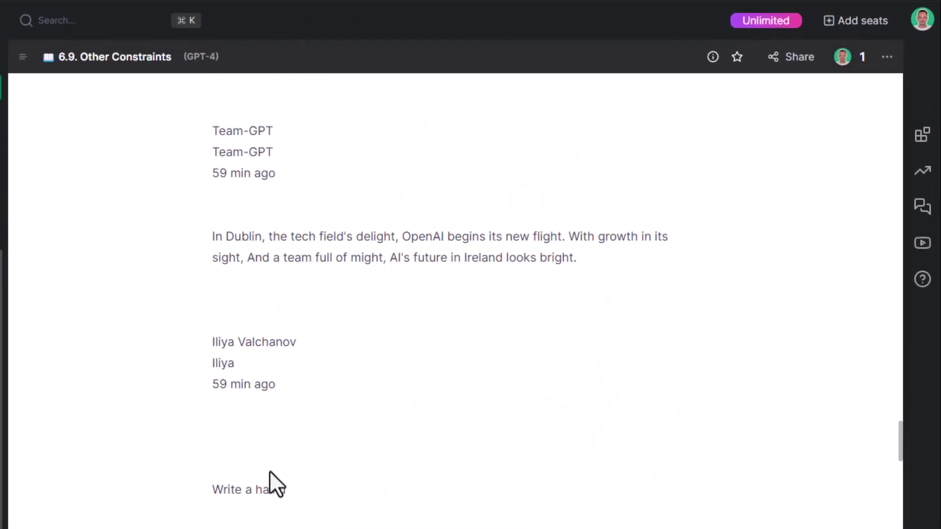
scroll(269, 470, down, 10)
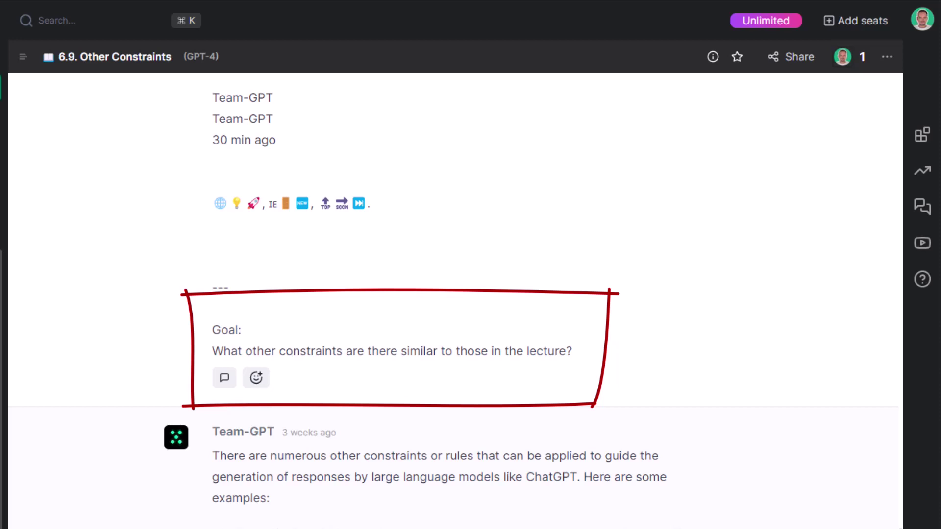
scroll(73, 431, down, 2)
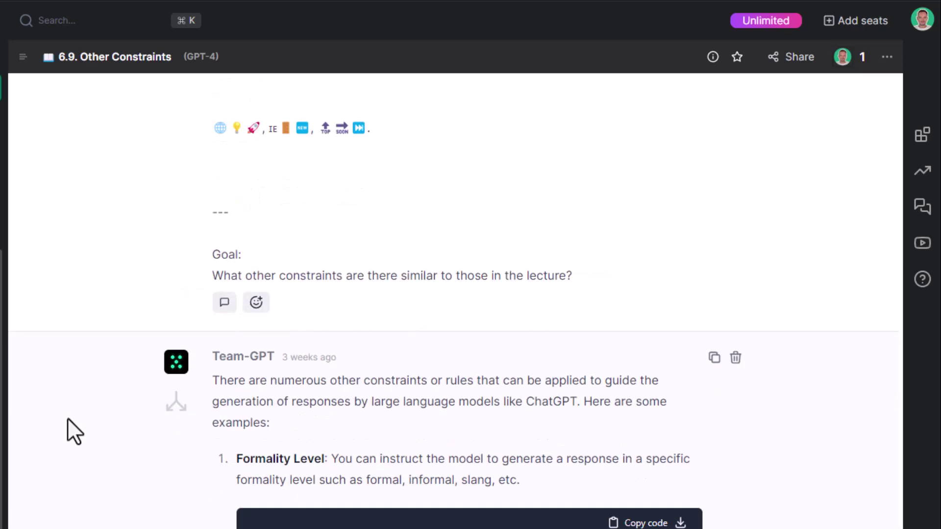
scroll(779, 428, down, 15)
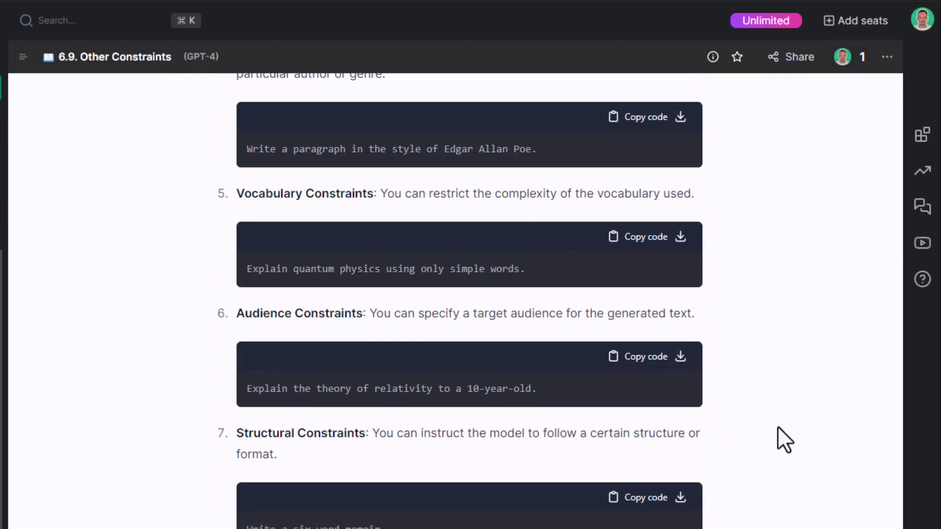
scroll(779, 428, down, 9)
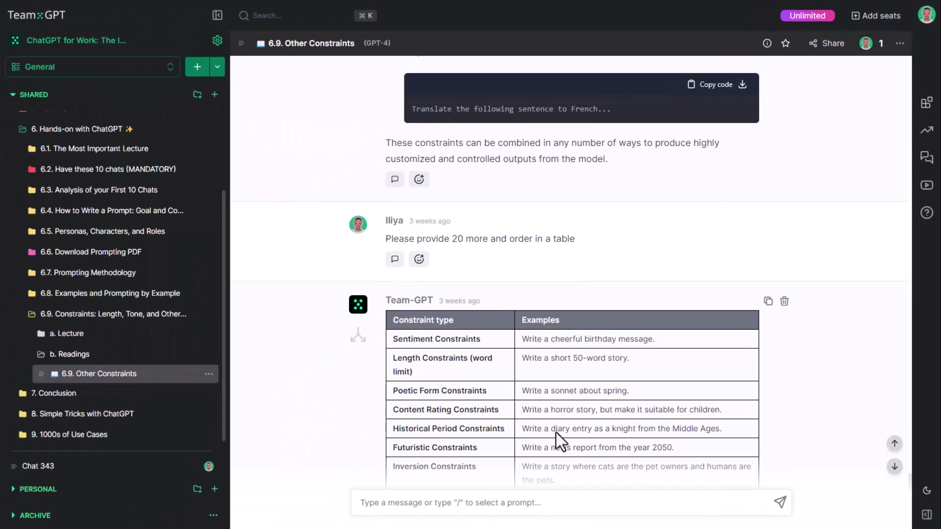
scroll(784, 425, down, 3)
scroll(837, 315, down, 1)
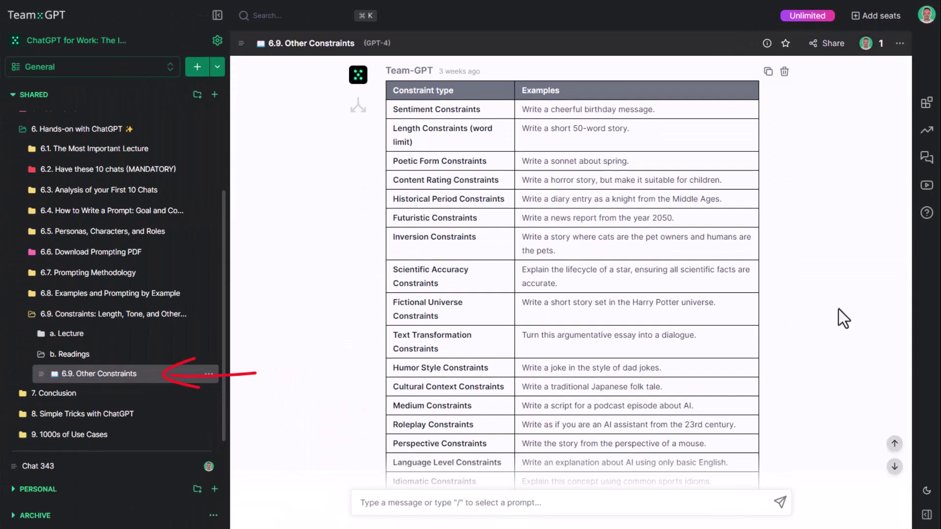
scroll(855, 316, down, 3)
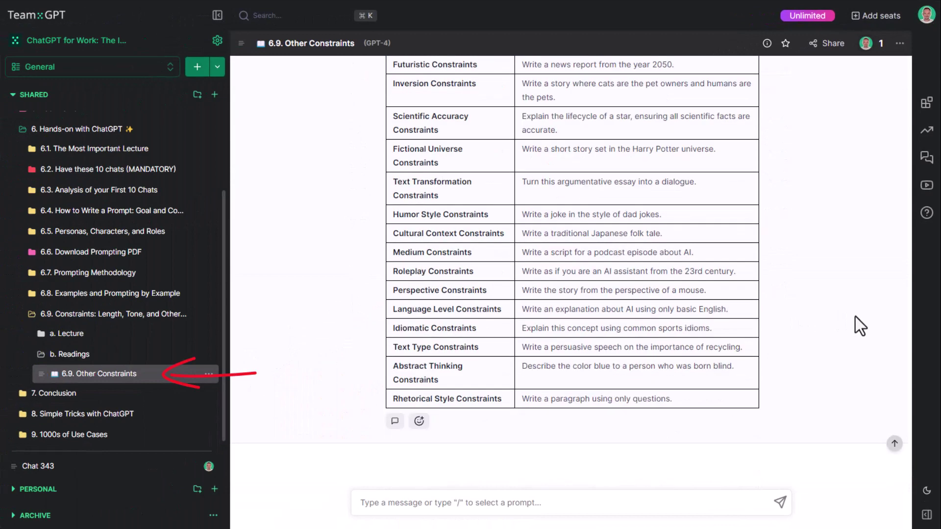
scroll(855, 317, up, 3)
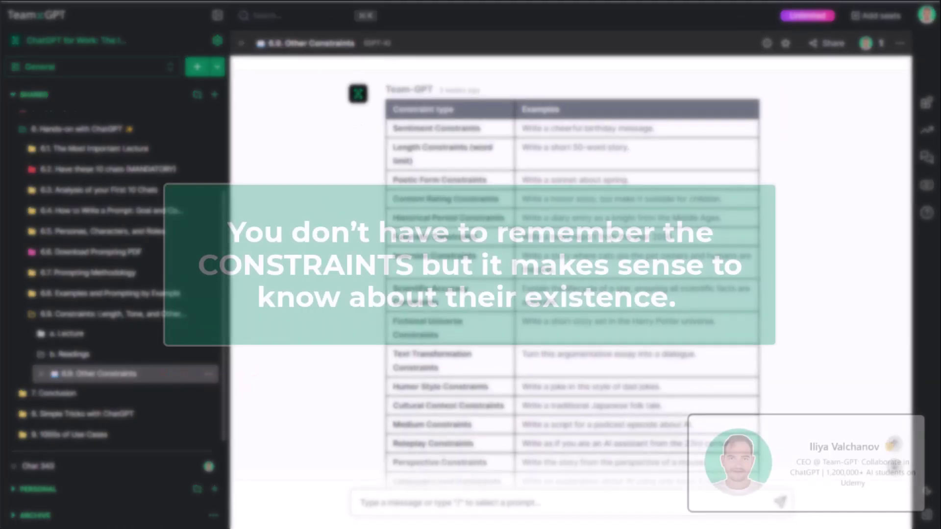